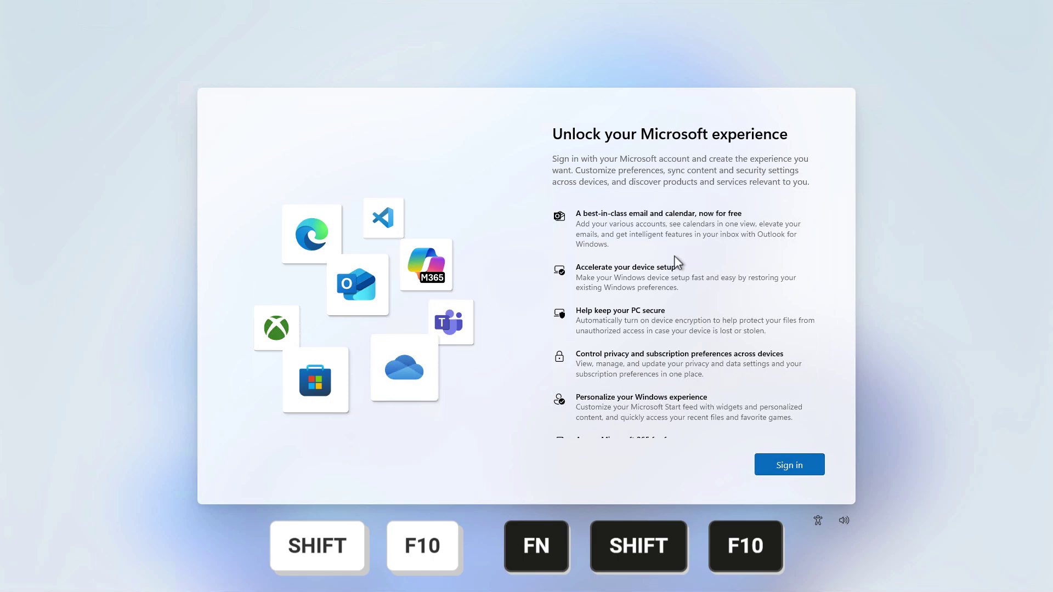
Open an administrator Command Prompt over setup and enter start ms-cxh:localonly at the prompt
{"action": "key", "text": "shift+F10"}
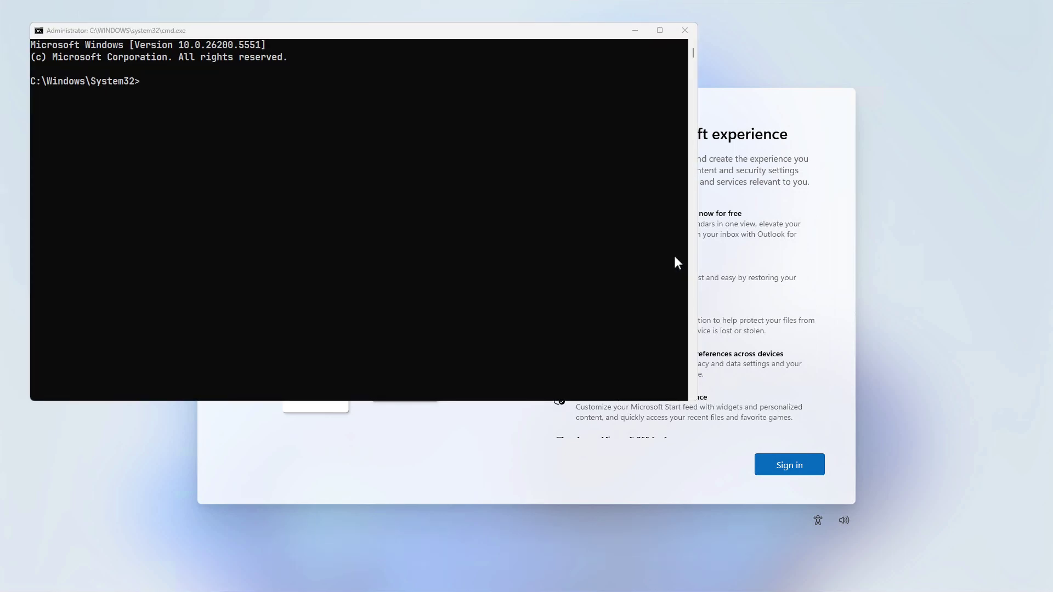
{"action": "key", "text": "alt+Tab"}
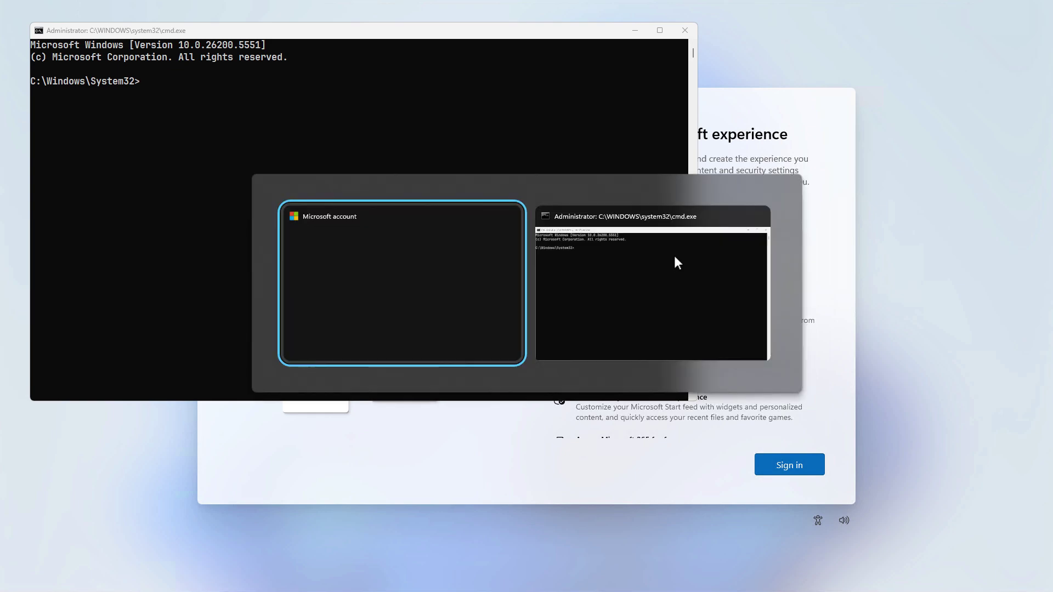
{"action": "key", "text": "alt+Tab"}
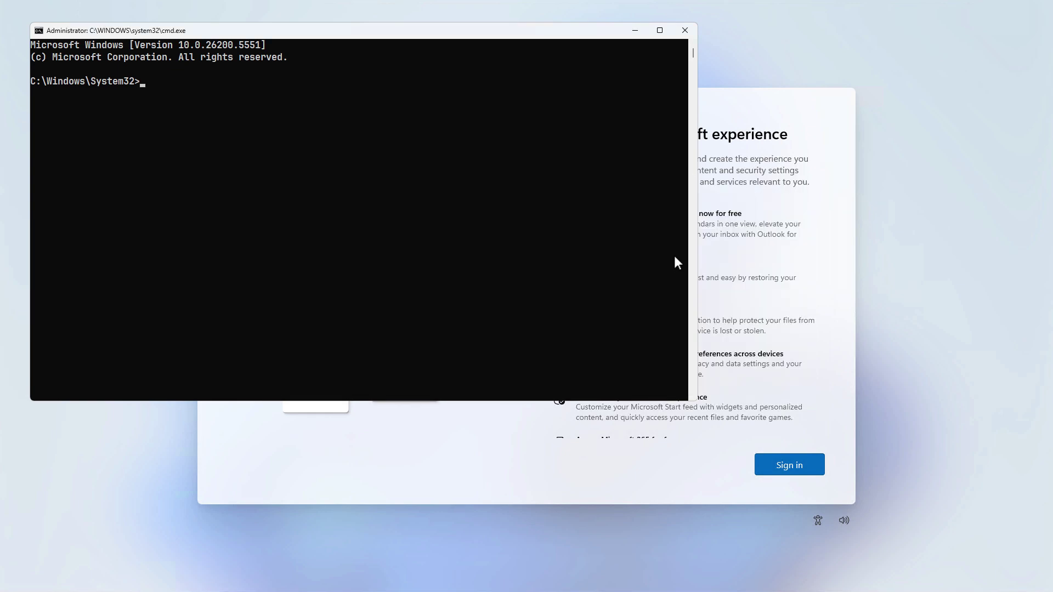
{"action": "type", "text": "start"}
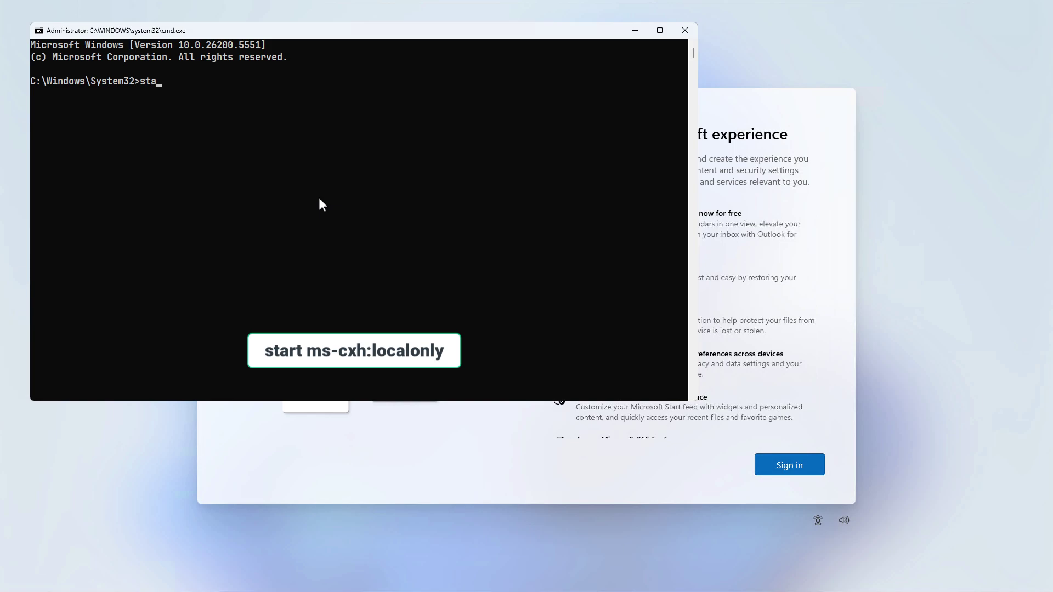
{"action": "type", "text": " ms-cxh:localonly"}
Run start ms-cxh:localonly and create a local user named admin with a blank password
{"action": "key", "text": "Return"}
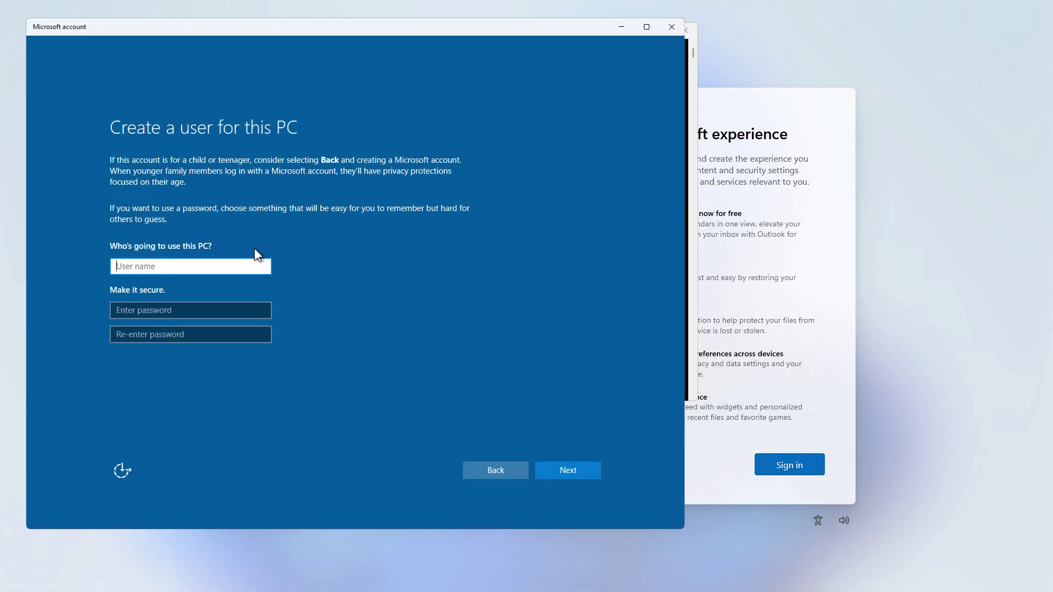
{"action": "type", "text": "admin"}
{"action": "key", "text": "Tab"}
{"action": "key", "text": "Tab"}
{"action": "key", "text": "Tab"}
{"action": "key", "text": "Tab"}
{"action": "key", "text": "Tab"}
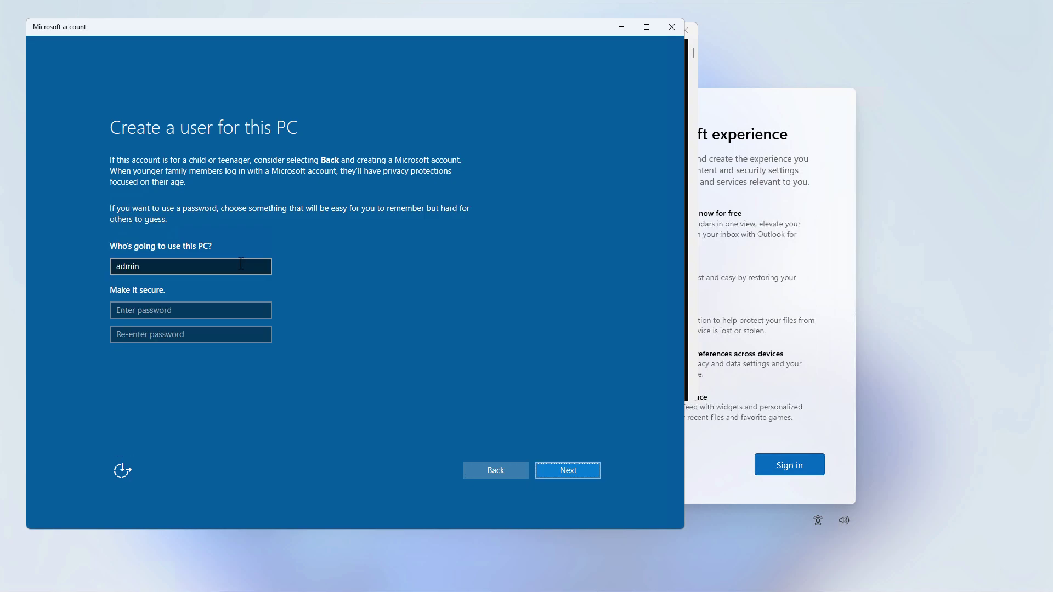
{"action": "left_click", "coordinate": [574, 470]}
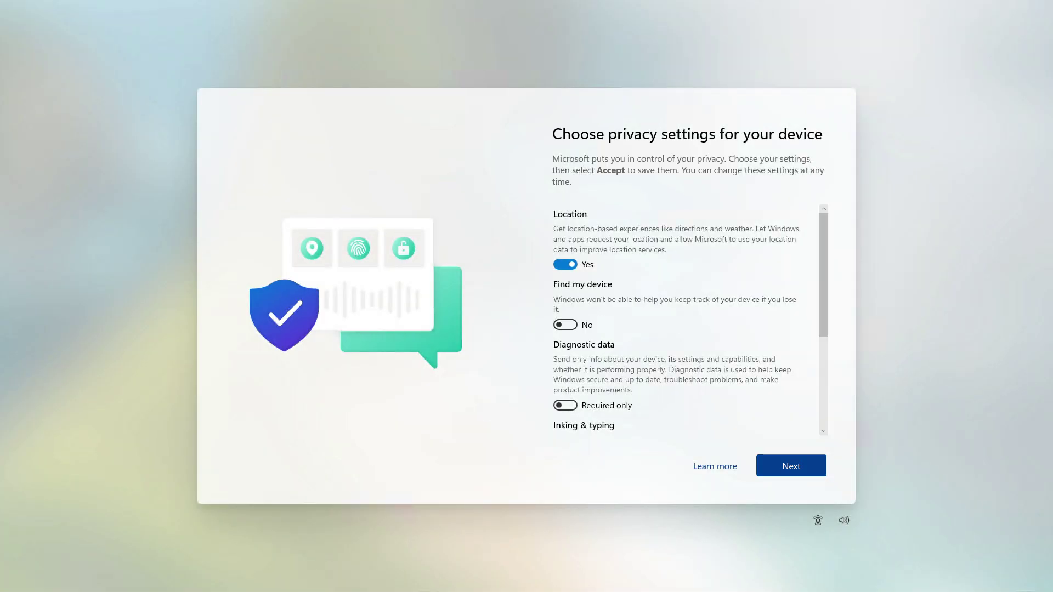
Accept the default privacy settings, then launch Settings from the Start menu
{"action": "key", "text": "Return"}
{"action": "key", "text": "Return"}
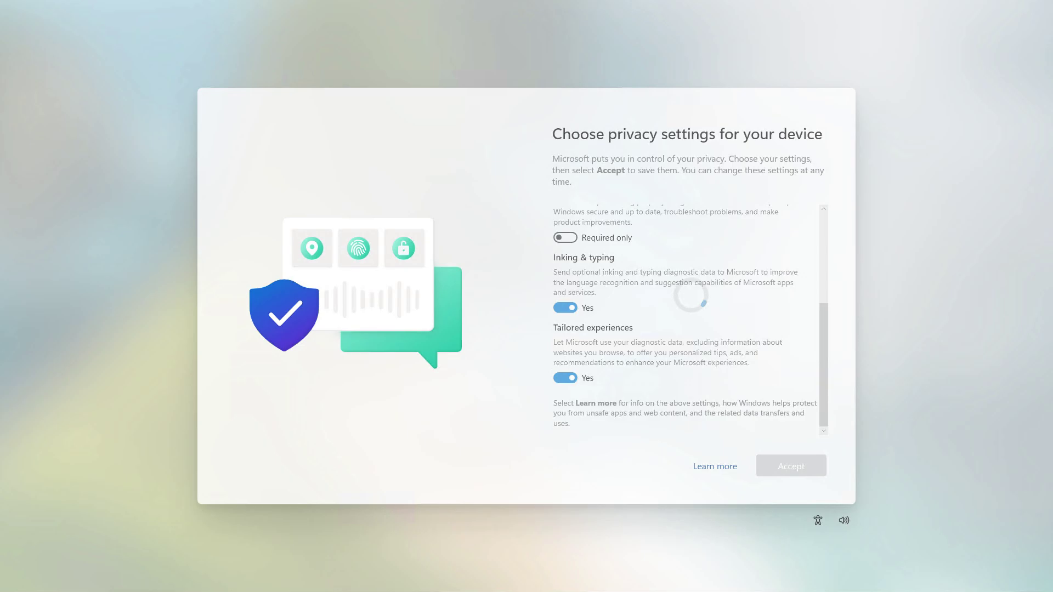
{"action": "key", "text": "super"}
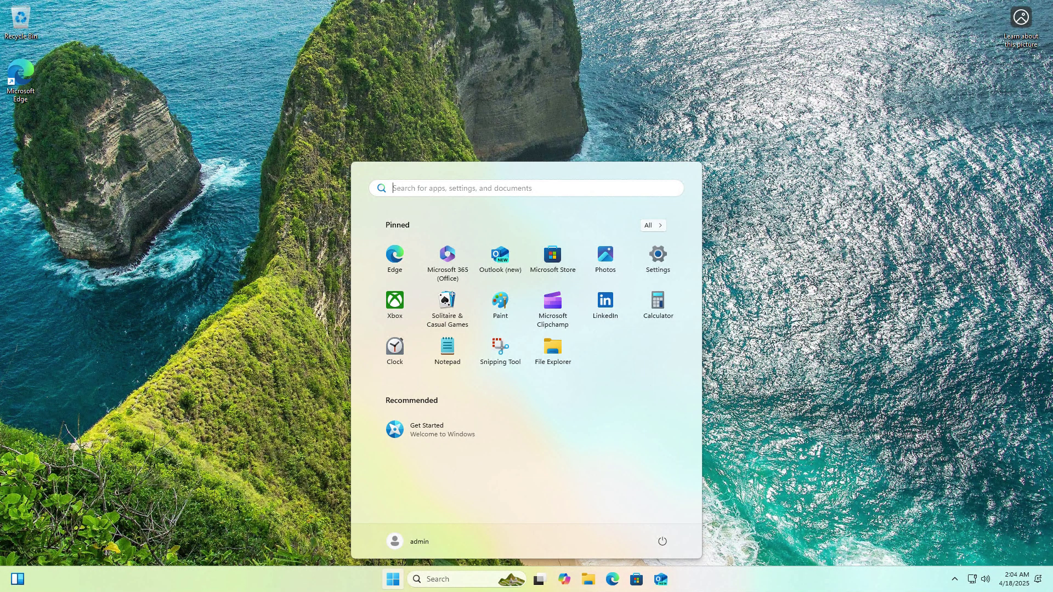
{"action": "left_click", "coordinate": [664, 260]}
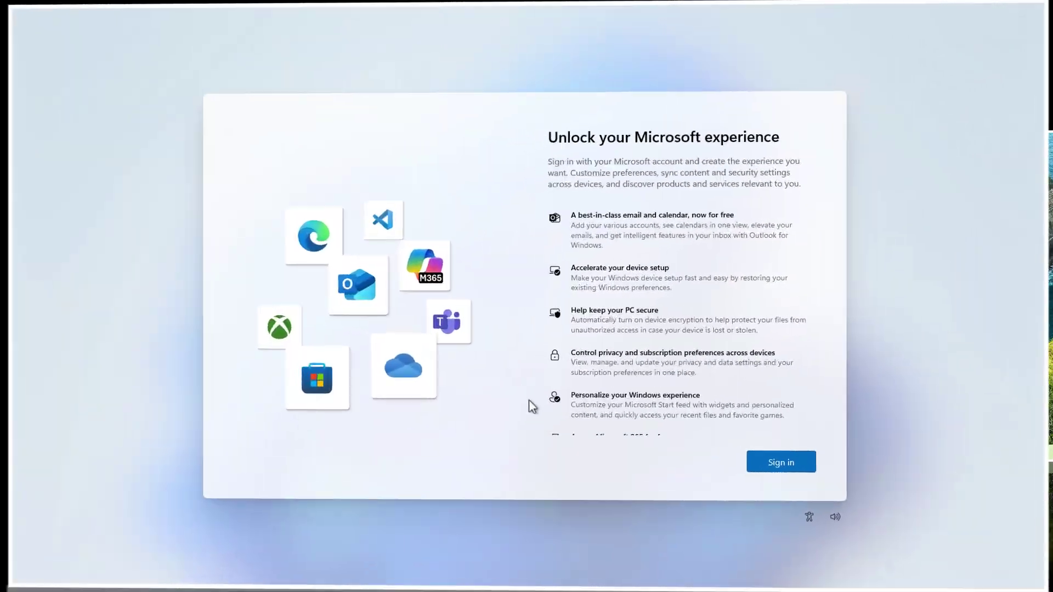
In an admin Command Prompt, add HideOnlineAccountScreens as REG_DWORD 1 under the OOBE key
{"action": "key", "text": "shift+F10"}
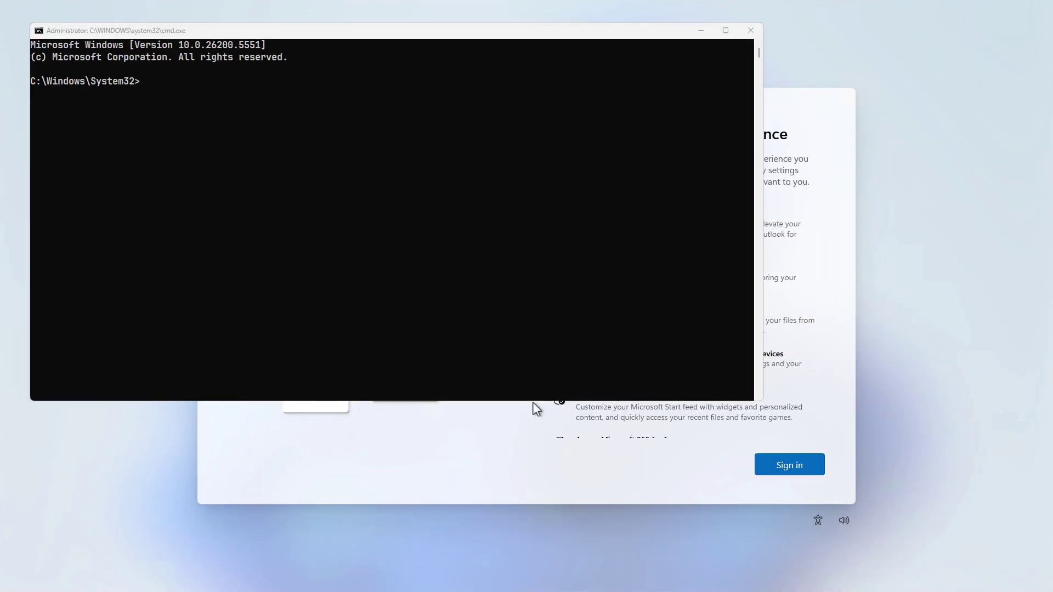
{"action": "key", "text": "alt+Tab"}
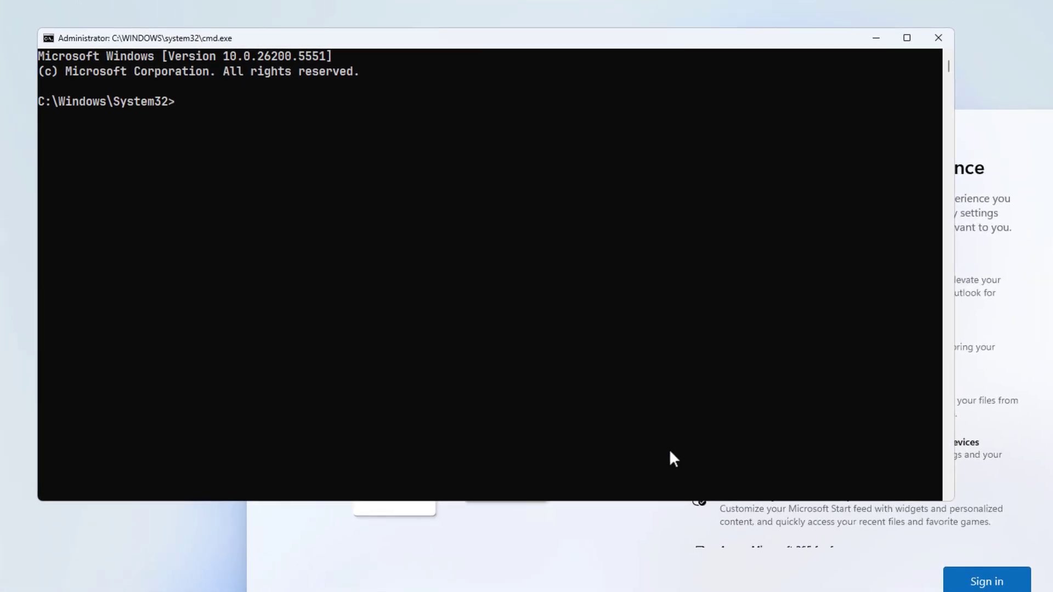
{"action": "type", "text": "reg add HKLM\\Software\\Microsoft\\Windows\\CurrentVersion\\OOBE /v HideOnlineAccountScreens /t REG_DWORD /d 1 /f"}
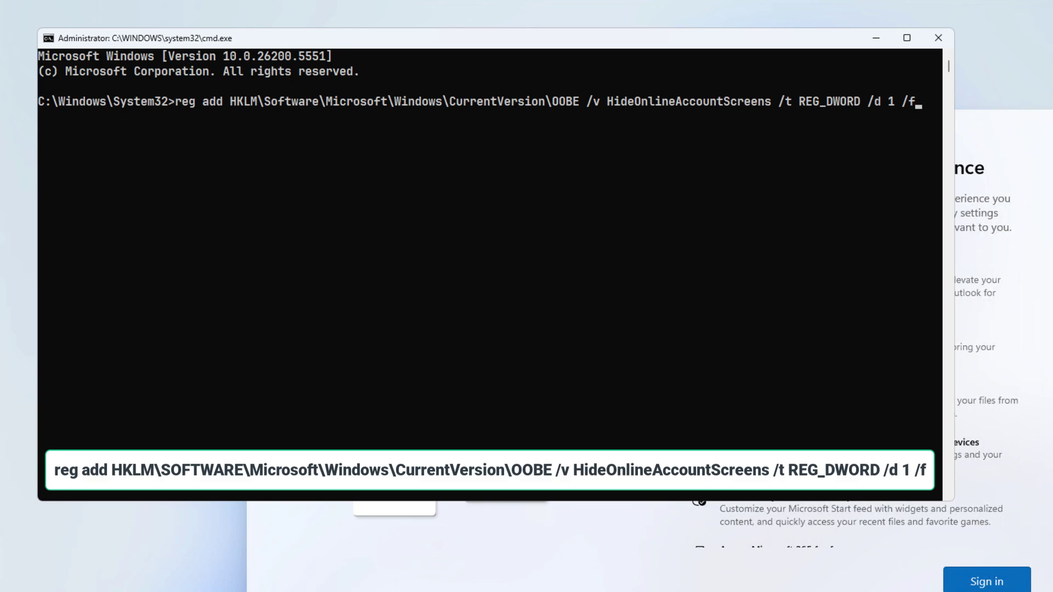
{"action": "key", "text": "Return"}
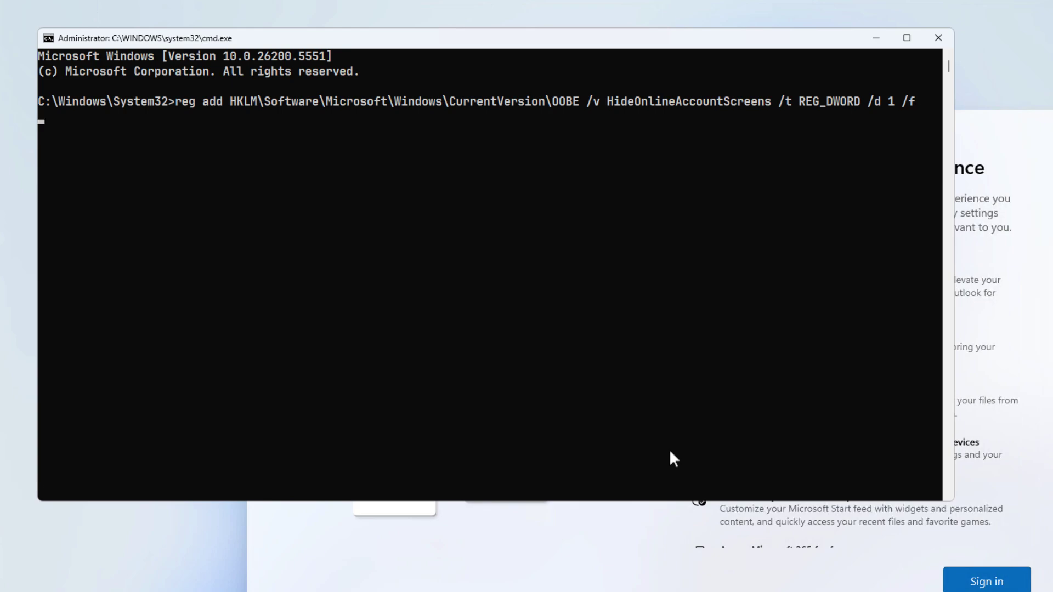
Reuse the previous command to add HideWirelessSetupInOOBE as REG_DWORD 1, then enter regedit
{"action": "key", "text": "Up"}
{"action": "key", "text": "Left"}
{"action": "key", "text": "Left"}
{"action": "key", "text": "Left"}
{"action": "key", "text": "Left"}
{"action": "key", "text": "Left"}
{"action": "key", "text": "Left"}
{"action": "key", "text": "Left"}
{"action": "key", "text": "Left"}
{"action": "key", "text": "Left"}
{"action": "key", "text": "Left"}
{"action": "key", "text": "Left"}
{"action": "key", "text": "Left"}
{"action": "key", "text": "Left"}
{"action": "key", "text": "Left"}
{"action": "key", "text": "Left"}
{"action": "key", "text": "Left"}
{"action": "key", "text": "Left"}
{"action": "key", "text": "Left"}
{"action": "key", "text": "Left"}
{"action": "key", "text": "Left"}
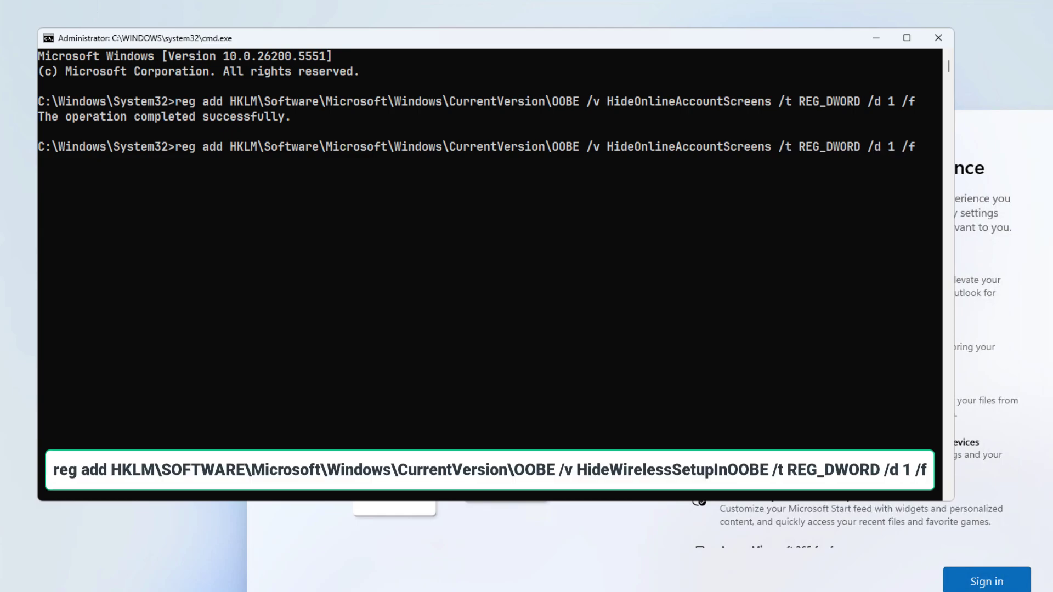
{"action": "key", "text": "BackSpace"}
{"action": "key", "text": "BackSpace"}
{"action": "key", "text": "BackSpace"}
{"action": "key", "text": "BackSpace"}
{"action": "key", "text": "BackSpace"}
{"action": "key", "text": "BackSpace"}
{"action": "key", "text": "BackSpace"}
{"action": "key", "text": "BackSpace"}
{"action": "key", "text": "BackSpace"}
{"action": "key", "text": "BackSpace"}
{"action": "key", "text": "BackSpace"}
{"action": "key", "text": "BackSpace"}
{"action": "key", "text": "BackSpace"}
{"action": "key", "text": "BackSpace"}
{"action": "key", "text": "BackSpace"}
{"action": "key", "text": "BackSpace"}
{"action": "key", "text": "BackSpace"}
{"action": "key", "text": "BackSpace"}
{"action": "key", "text": "BackSpace"}
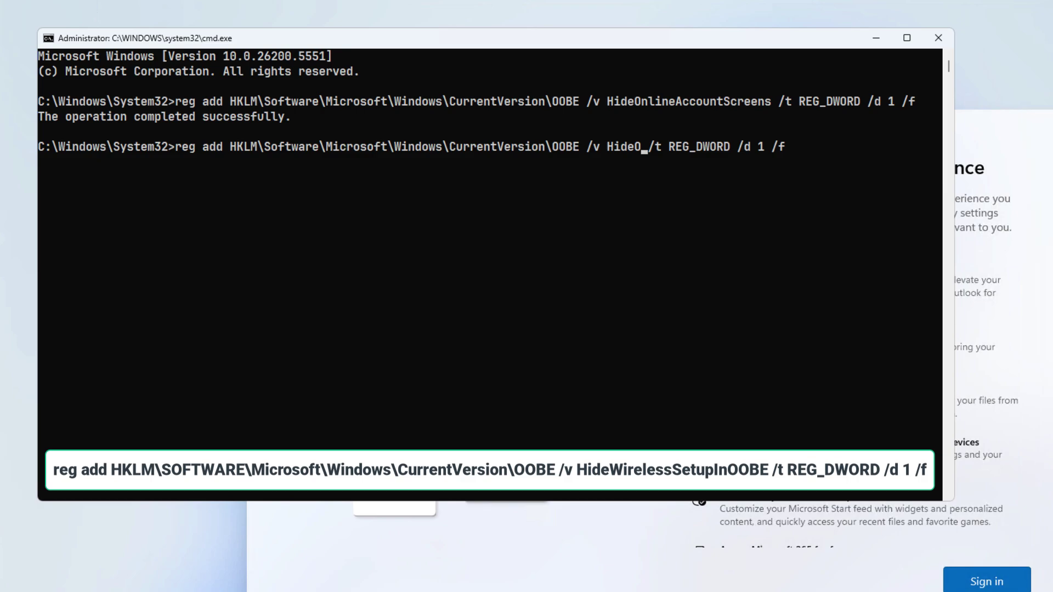
{"action": "key", "text": "BackSpace"}
{"action": "type", "text": "Wireless"}
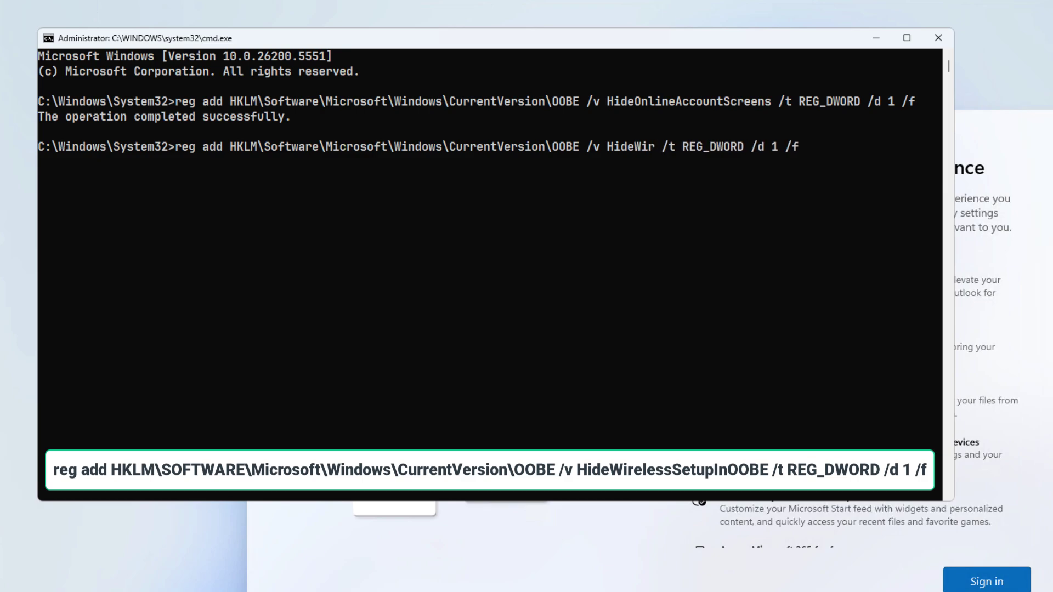
{"action": "type", "text": "Setup"}
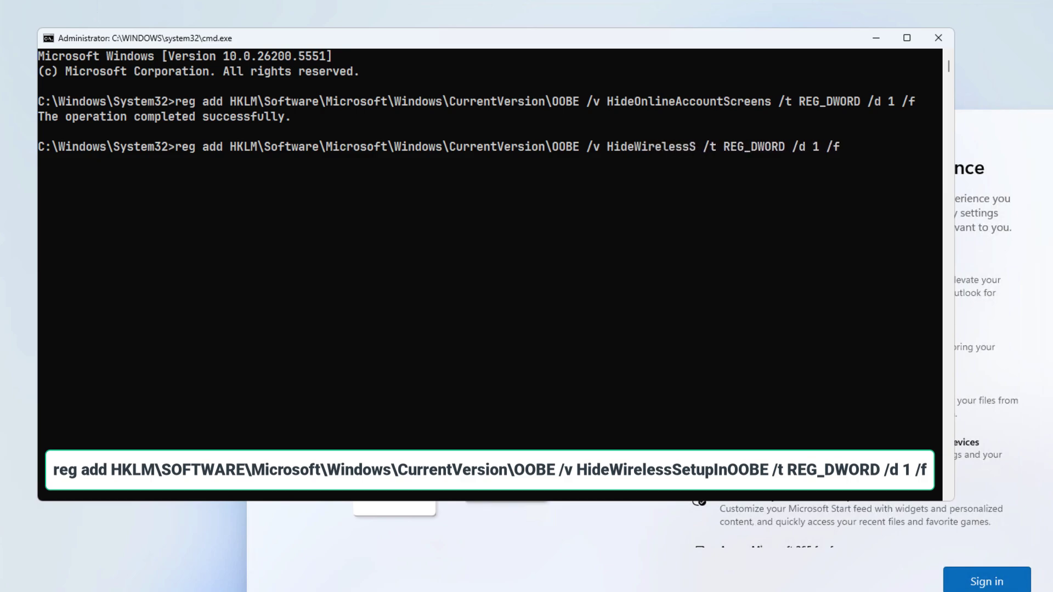
{"action": "type", "text": "InOOBE"}
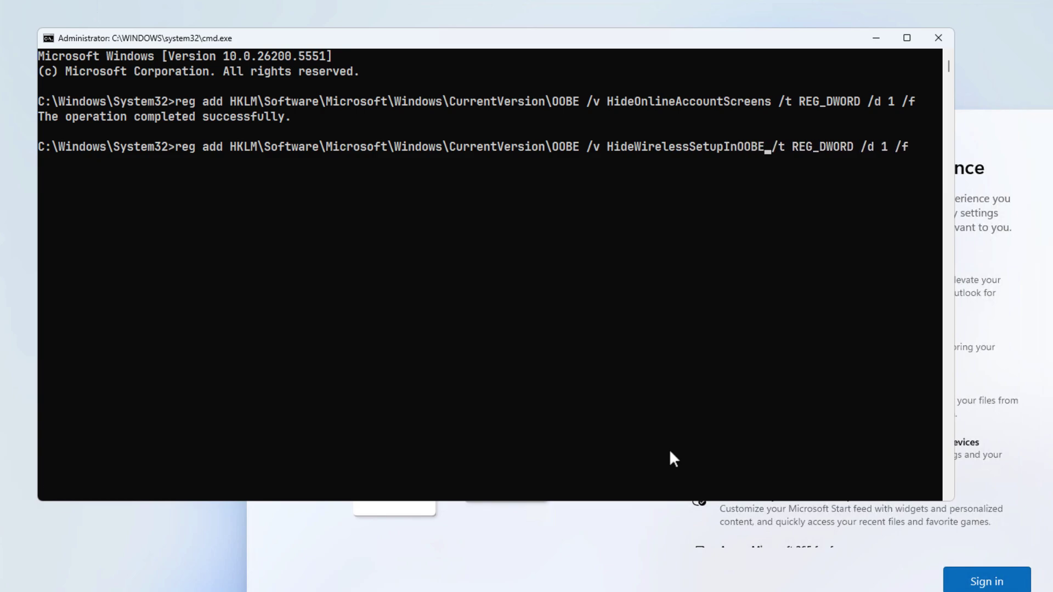
{"action": "key", "text": "Return"}
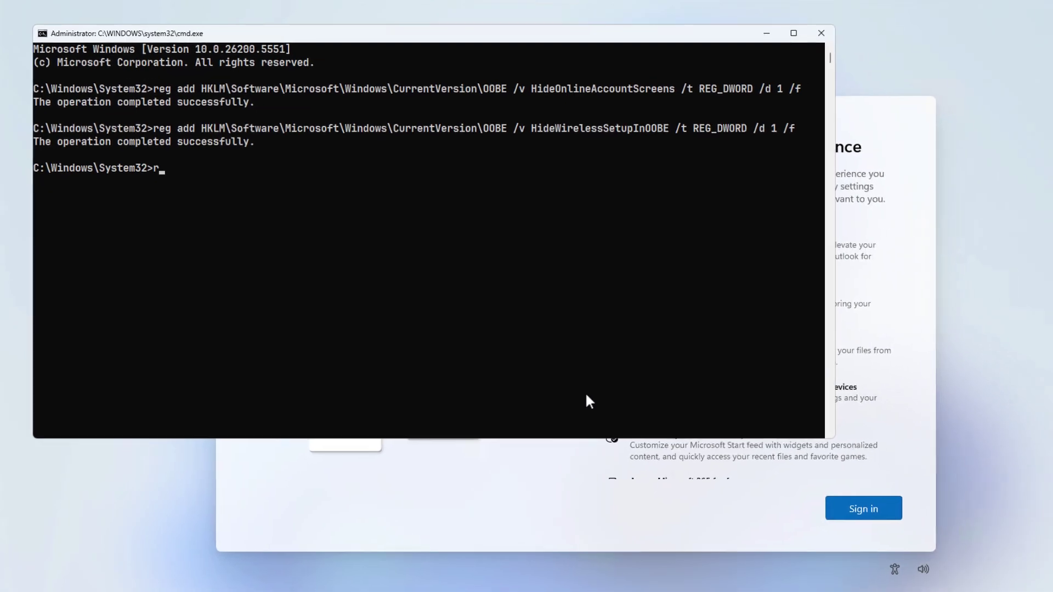
{"action": "type", "text": "reg"}
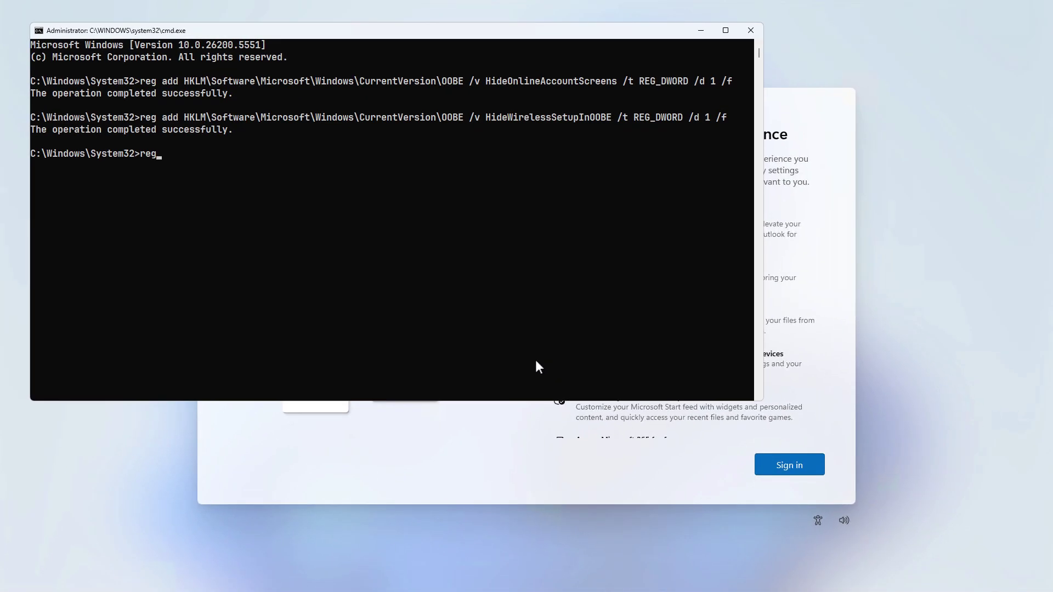
{"action": "type", "text": "edit"}
{"action": "key", "text": "Return"}
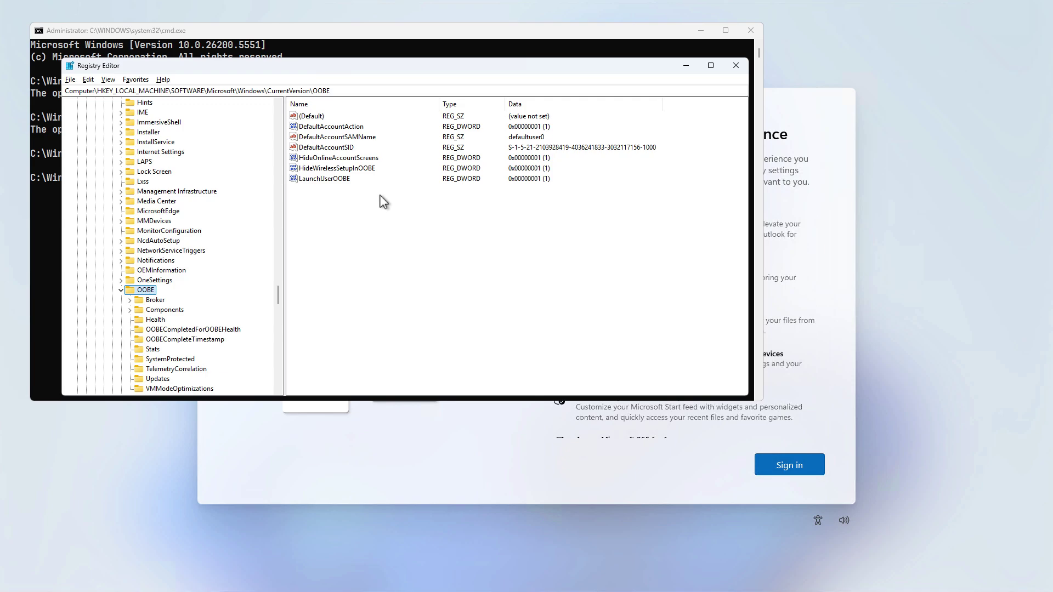
{"action": "left_click", "coordinate": [377, 159]}
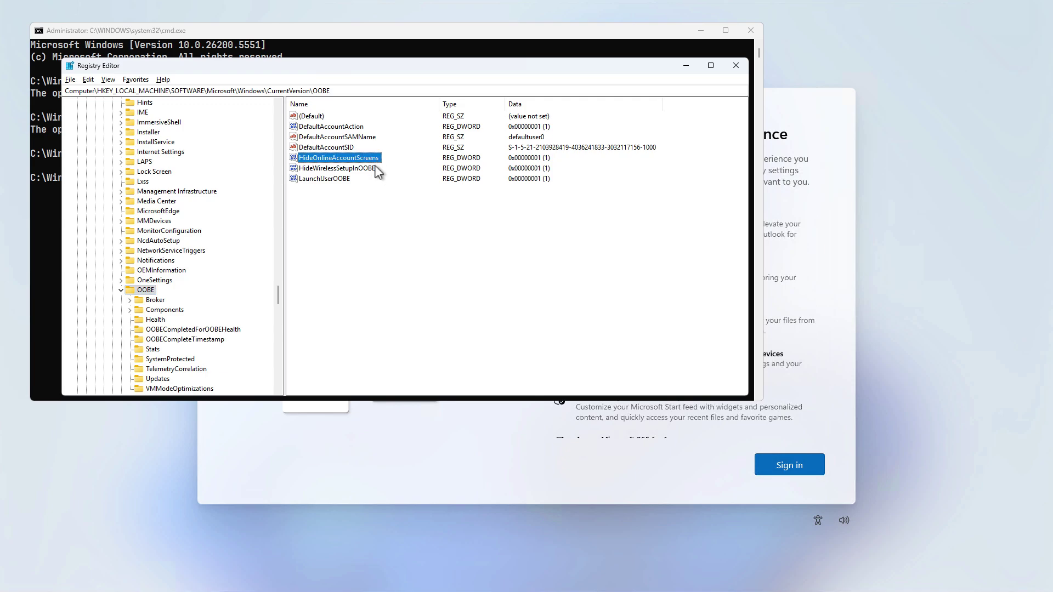
{"action": "left_click", "coordinate": [375, 169]}
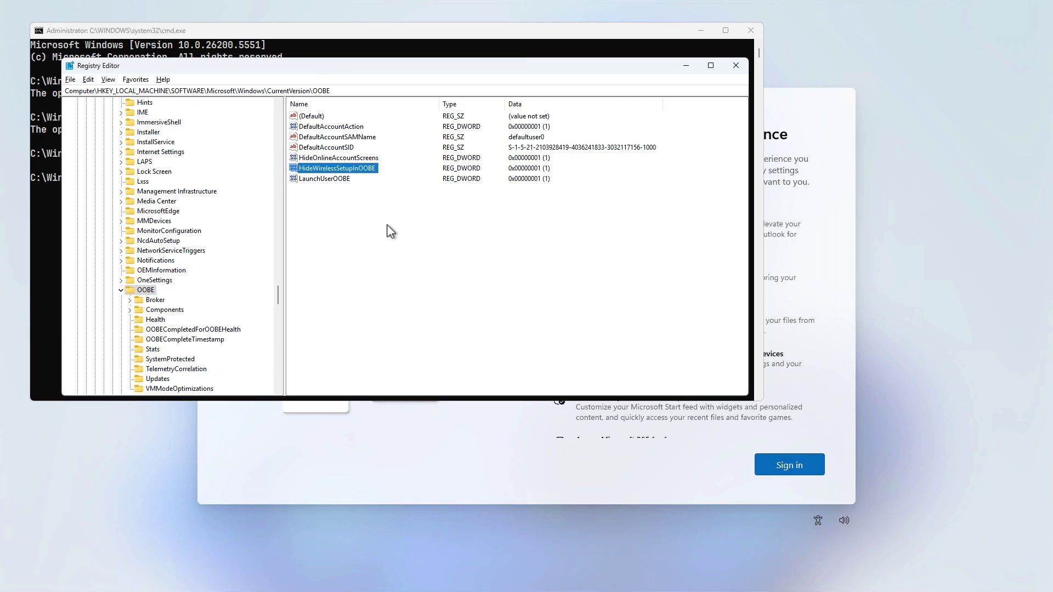
{"action": "left_click", "coordinate": [734, 68]}
Restart with shutdown -r -t 1, confirm United States and the US keyboard, and skip a second layout
{"action": "type", "text": "shutdown -r "}
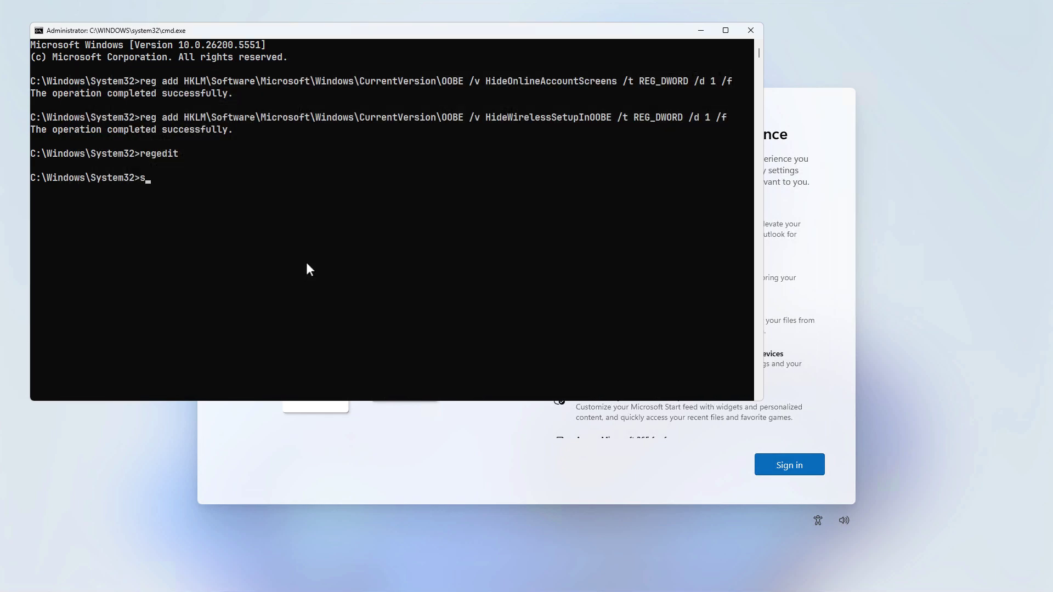
{"action": "type", "text": "-t 1"}
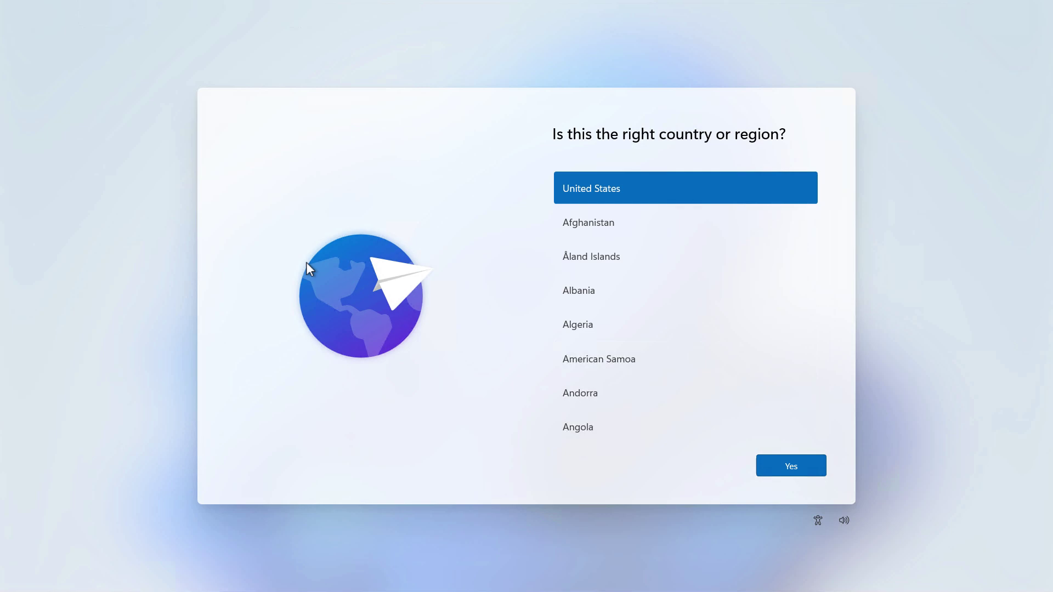
{"action": "left_click", "coordinate": [809, 464]}
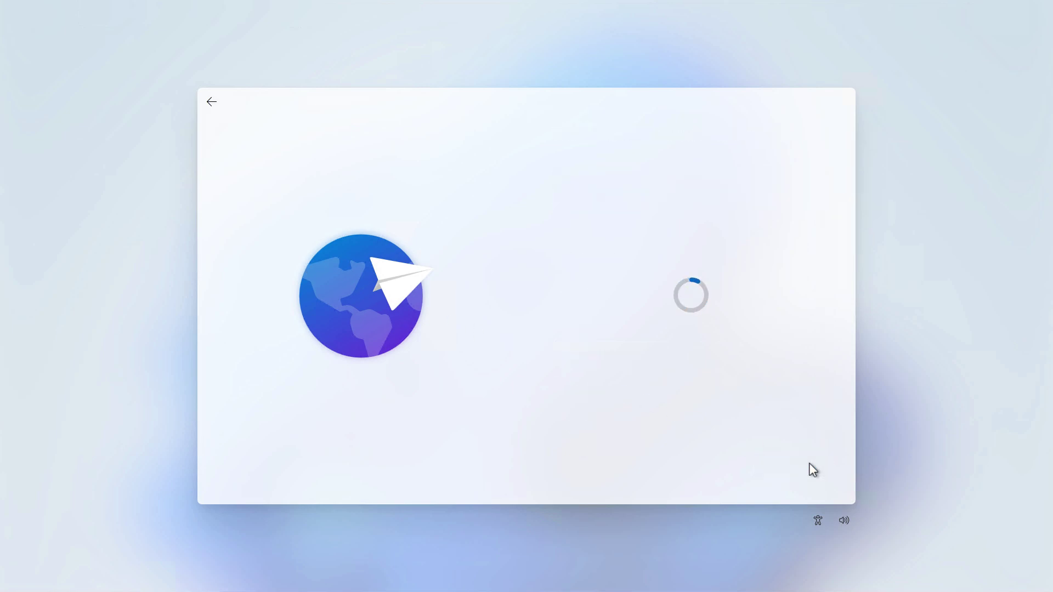
{"action": "left_click", "coordinate": [810, 464]}
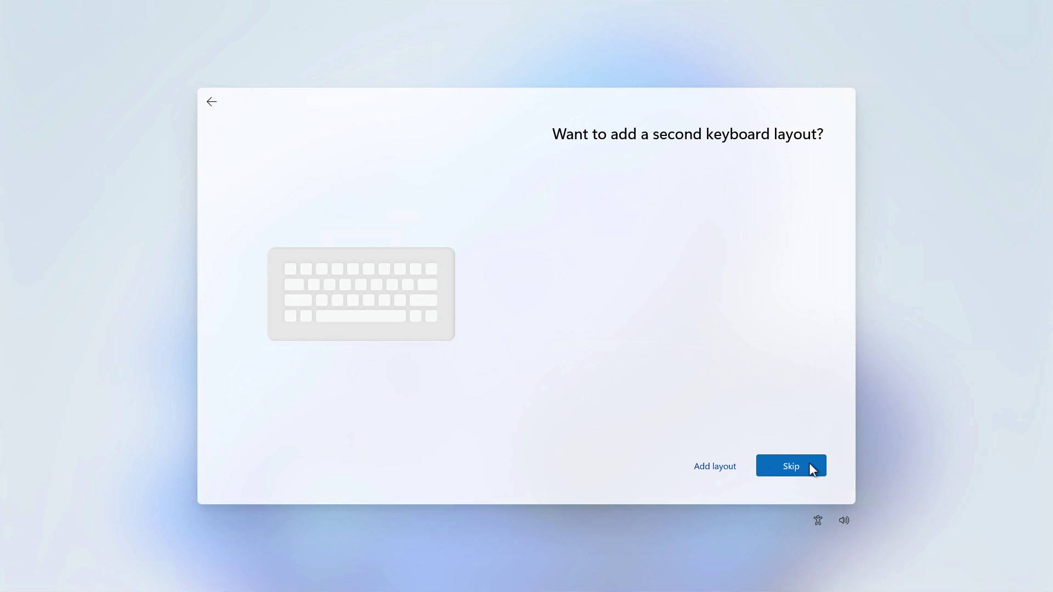
{"action": "left_click", "coordinate": [809, 464]}
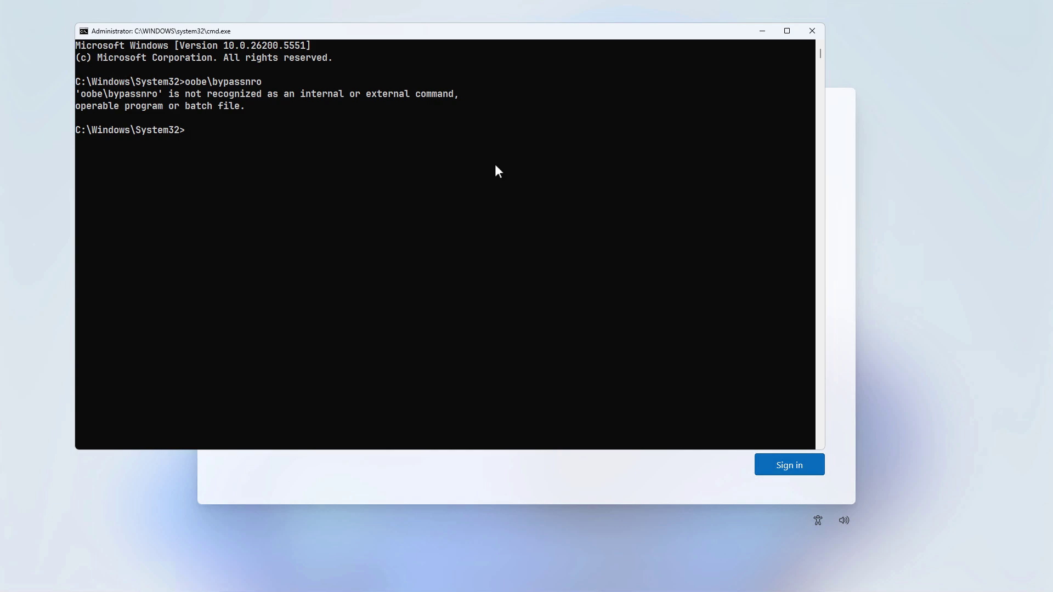
Paste and run the command adding BypassNRO as REG_DWORD 1, then enter regedit
{"action": "type", "text": "reg add HKLM\\SOFTWARE\\Microsoft\\Windows\\CurrentVersion\\OOBE /v BypassNRO /t REG_DWORD /d 1 /f"}
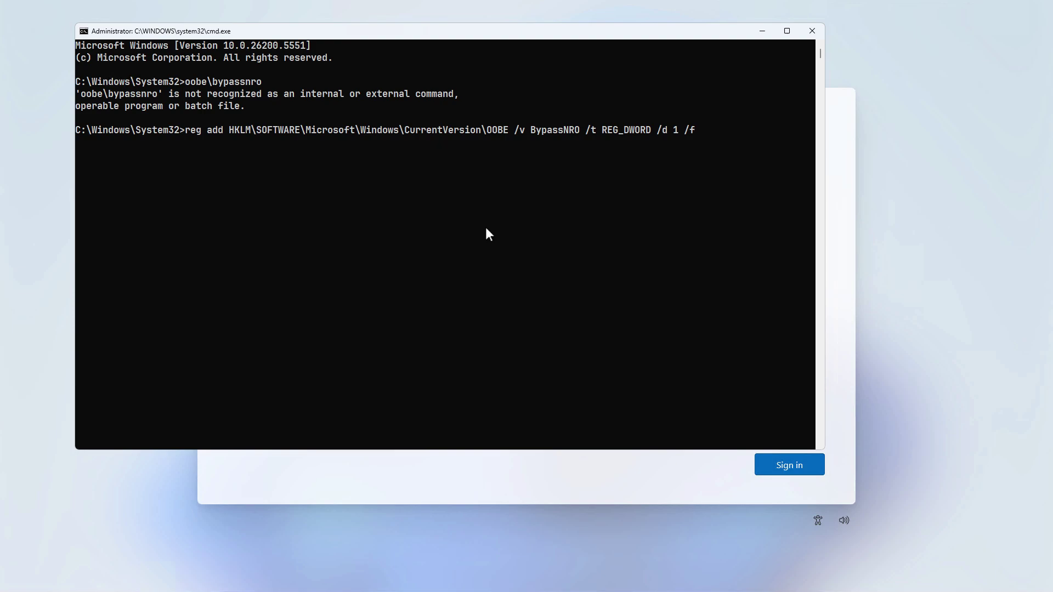
{"action": "key", "text": "Return"}
{"action": "type", "text": "r"}
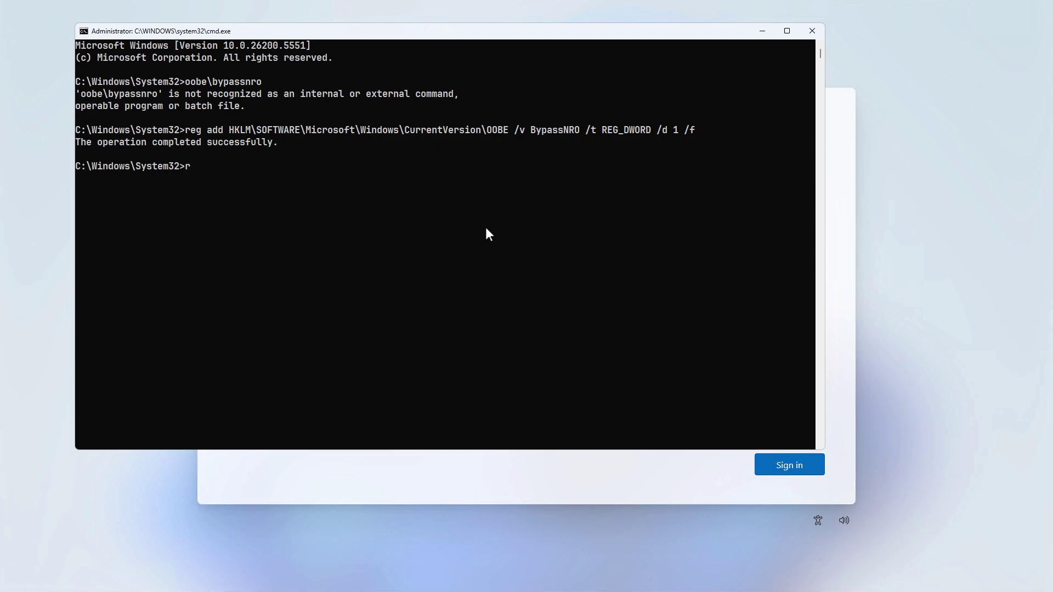
{"action": "type", "text": "egedit"}
{"action": "key", "text": "Return"}
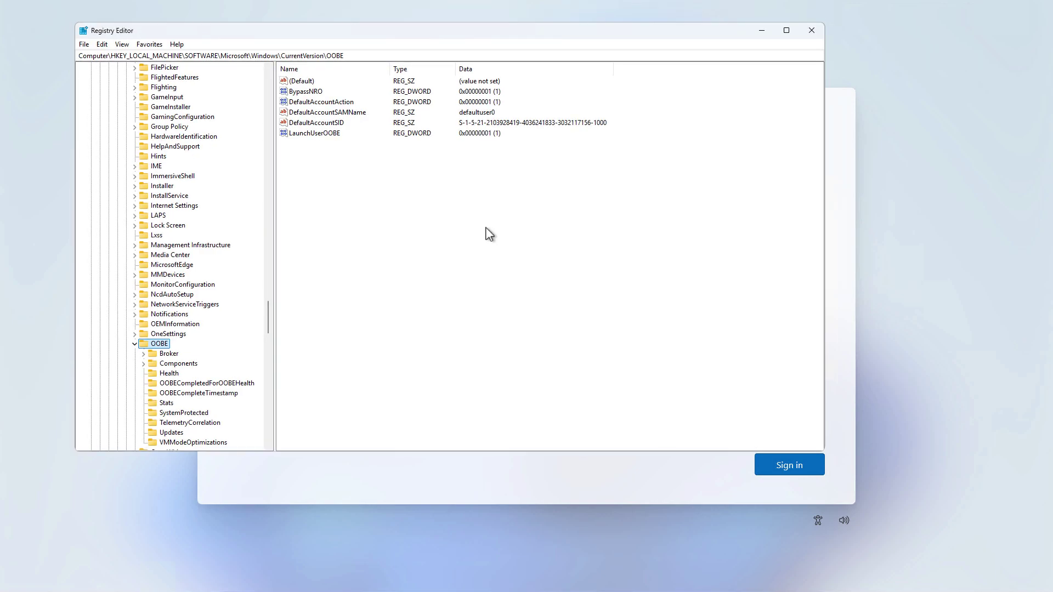
{"action": "left_click", "coordinate": [322, 93]}
{"action": "left_click", "coordinate": [812, 31]}
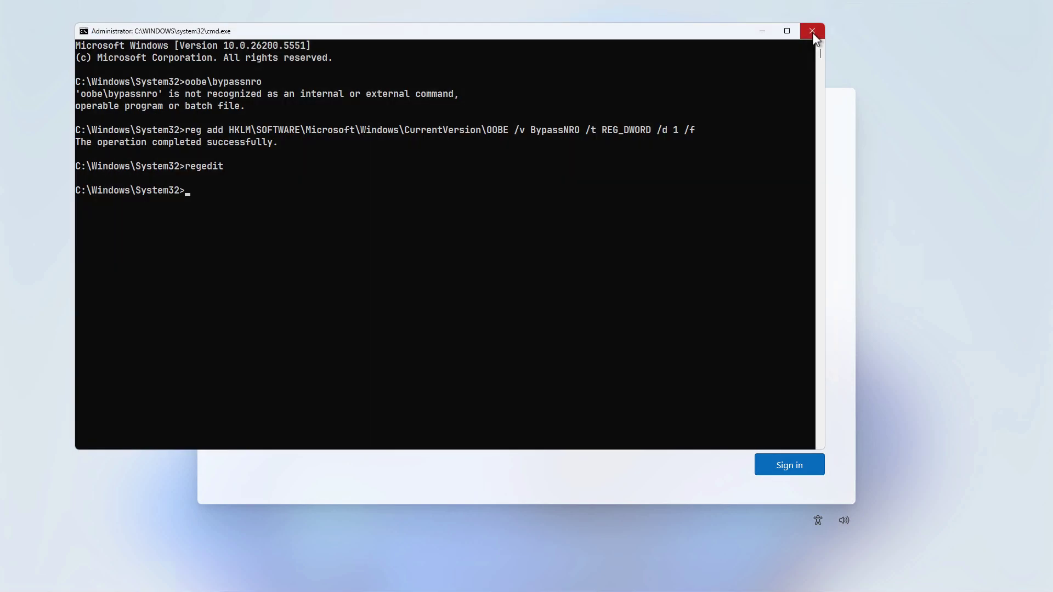
{"action": "type", "text": "shutdown"}
Restart the device and pass the network page with "I don't have internet"
{"action": "key", "text": "Return"}
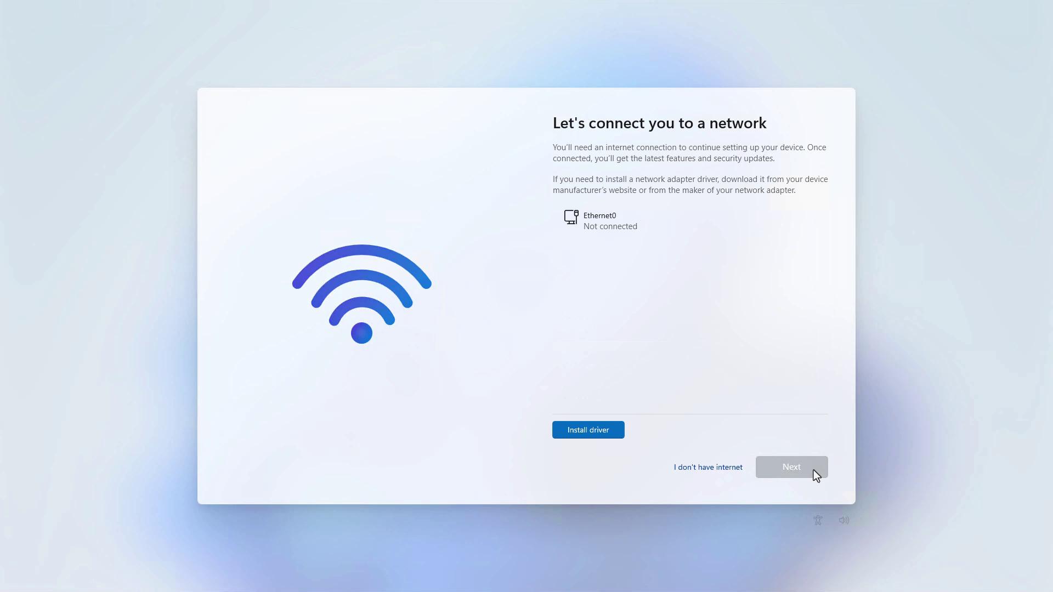
{"action": "left_click", "coordinate": [730, 468]}
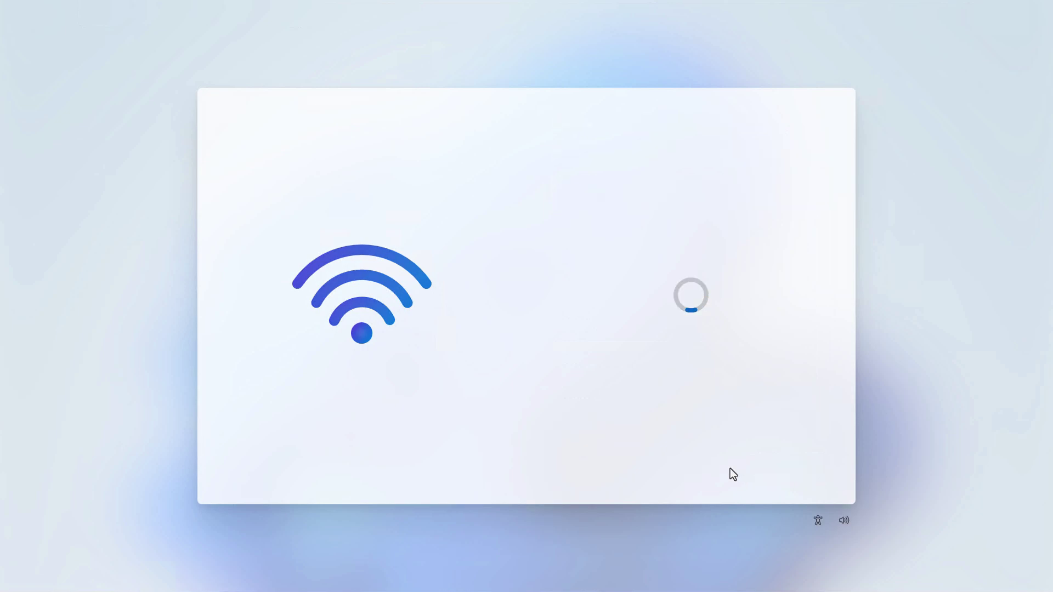